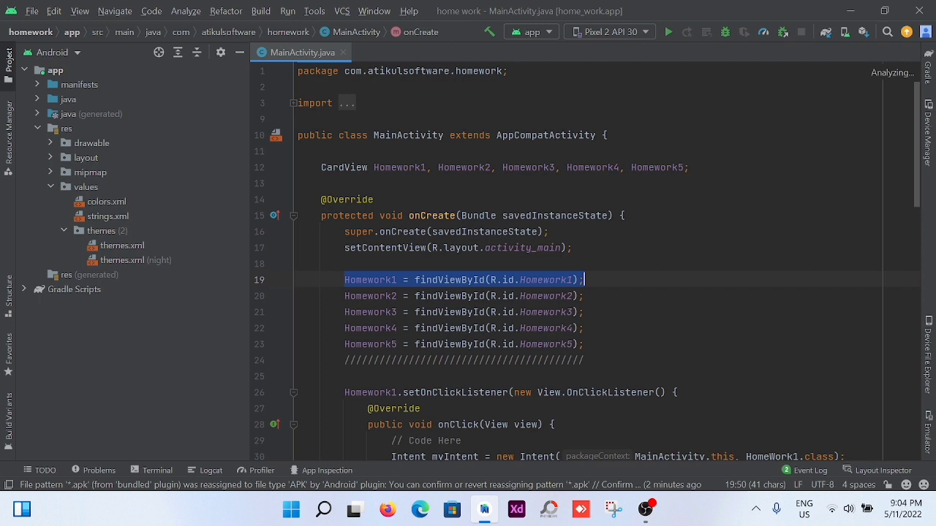
Check the version and build details of the currently installed Android Studio
click(408, 11)
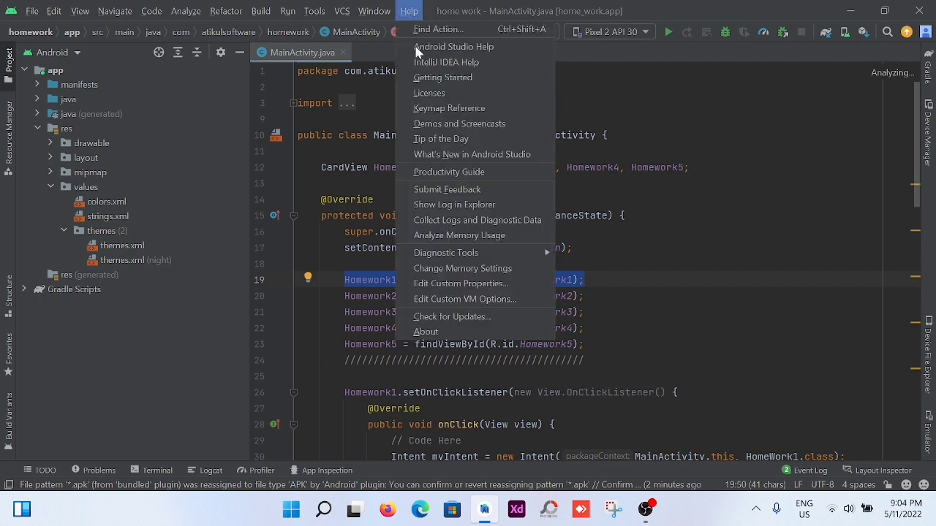
click(425, 332)
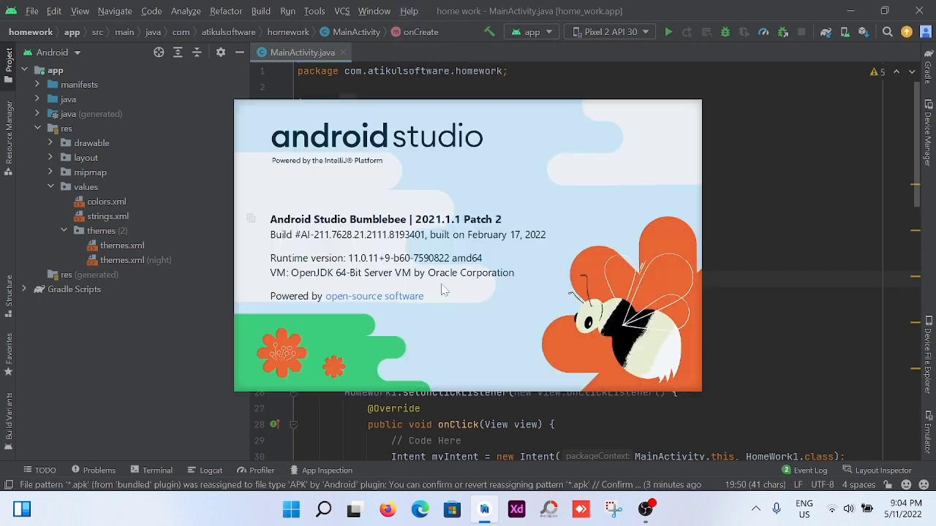
click(761, 232)
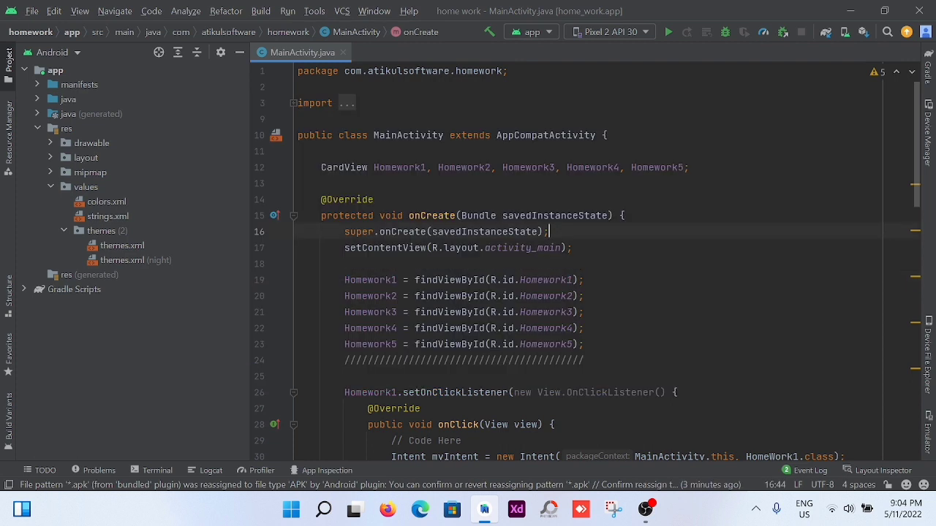
Check for updates, start the update to Android Studio Chipmunk | 2021.2.1 and show its background download progress
click(407, 11)
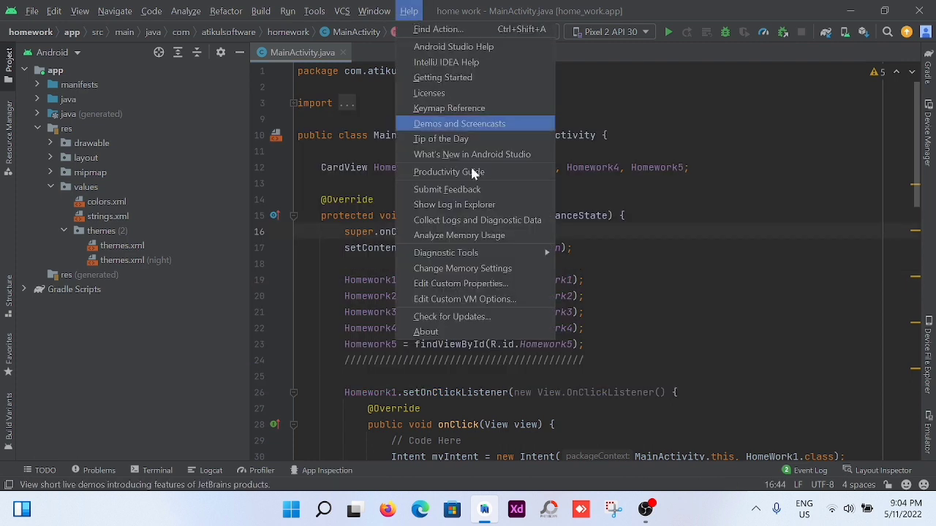
click(448, 317)
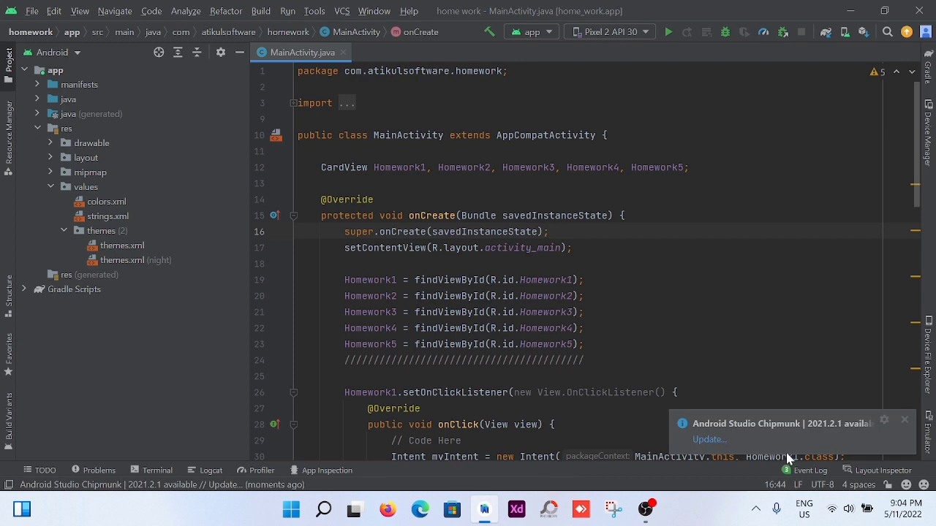
click(710, 441)
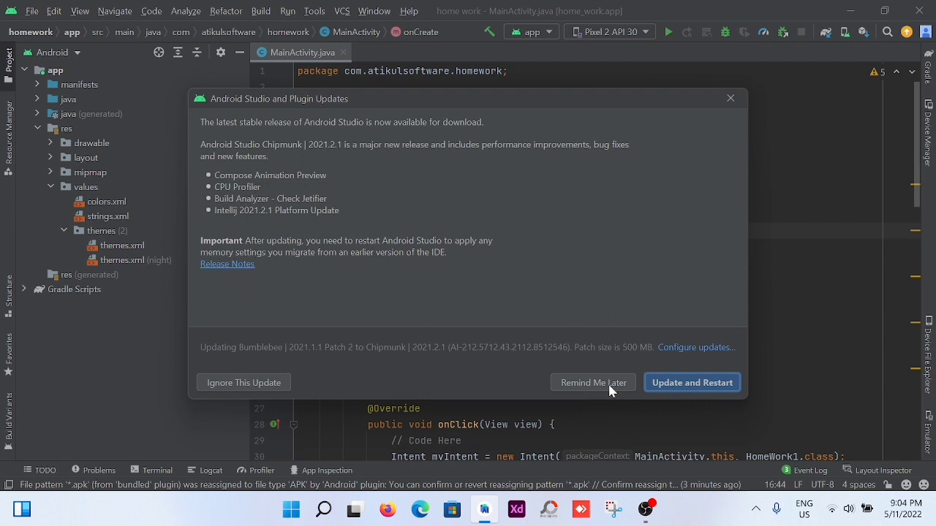
click(678, 386)
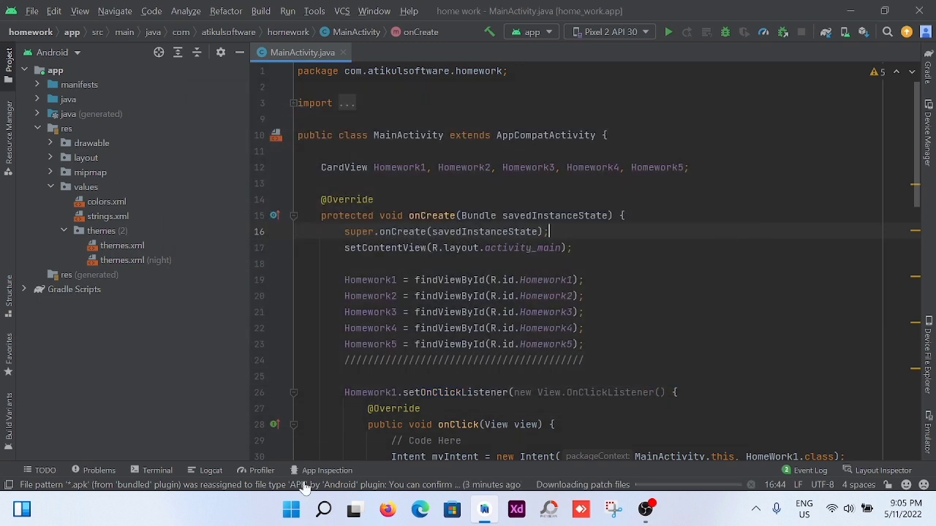
click(591, 487)
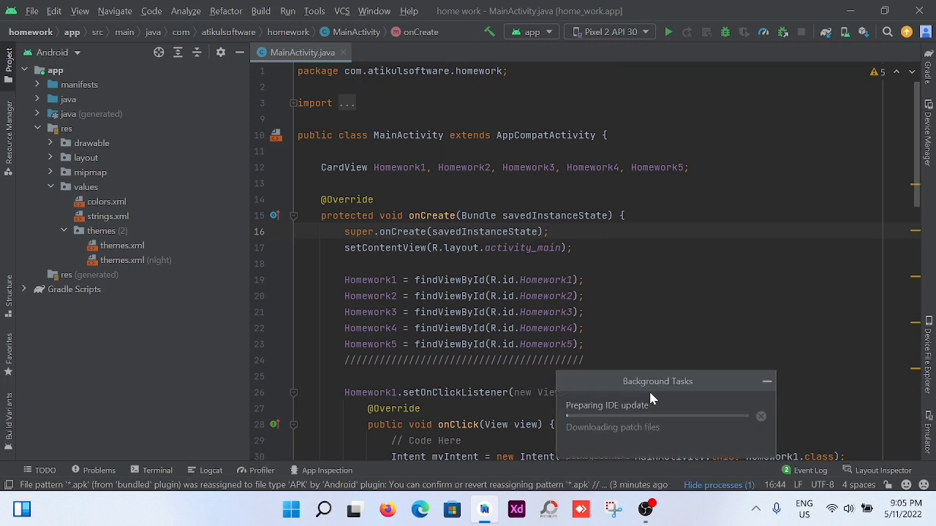
drag(643, 383, 744, 356)
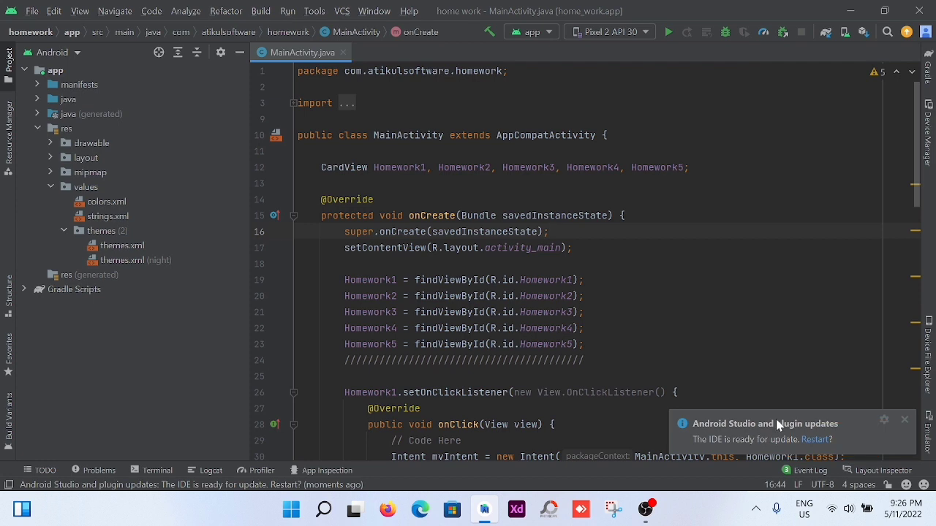
Restart the IDE to install the downloaded update and decline sending usage statistics to Google
click(813, 441)
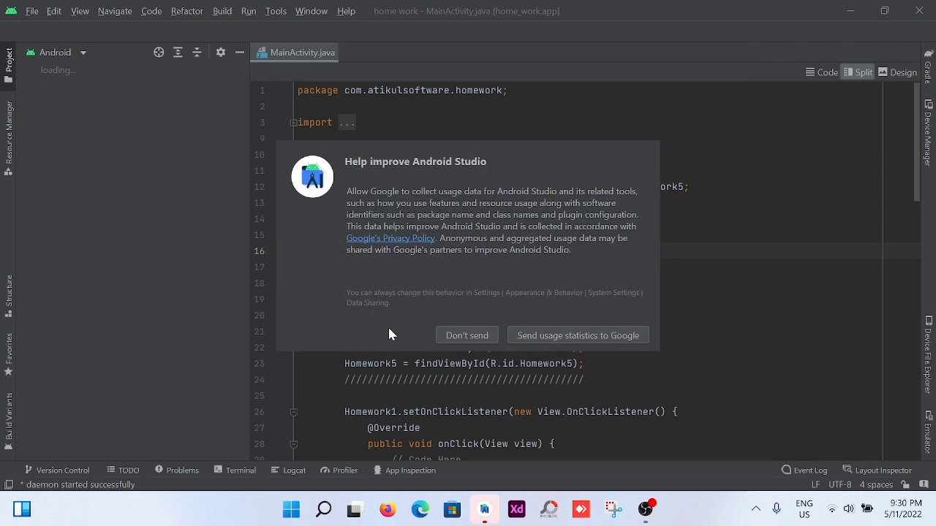
click(470, 341)
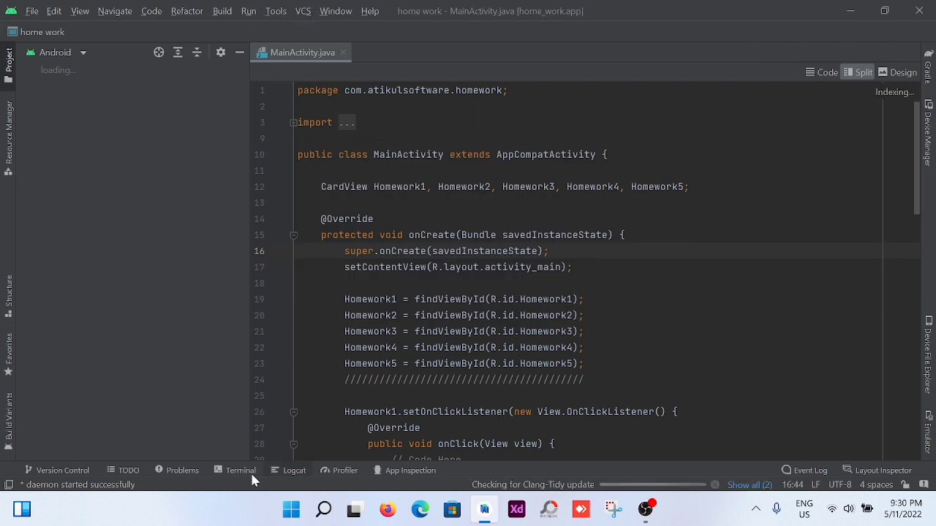
Examine the background tasks and the Gradle sync output, dismissing the component and project update notifications, and hide the build output
click(656, 489)
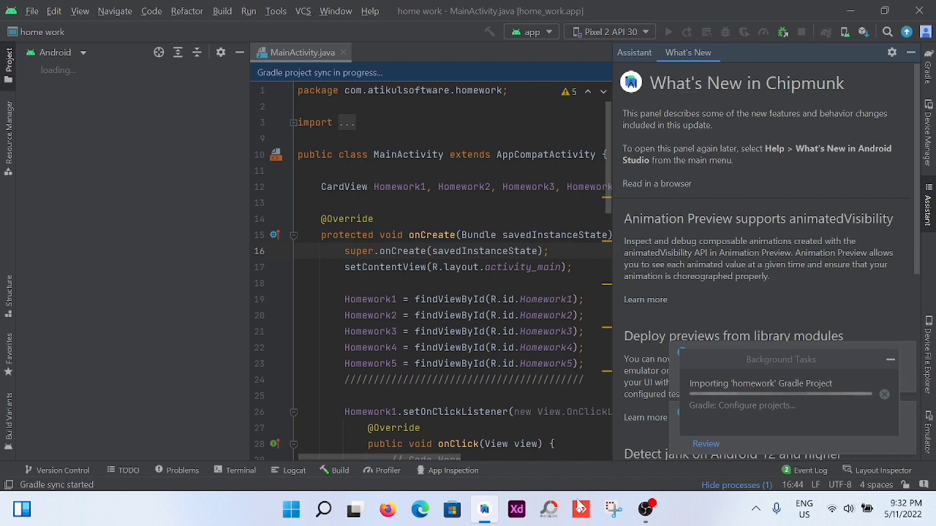
click(323, 471)
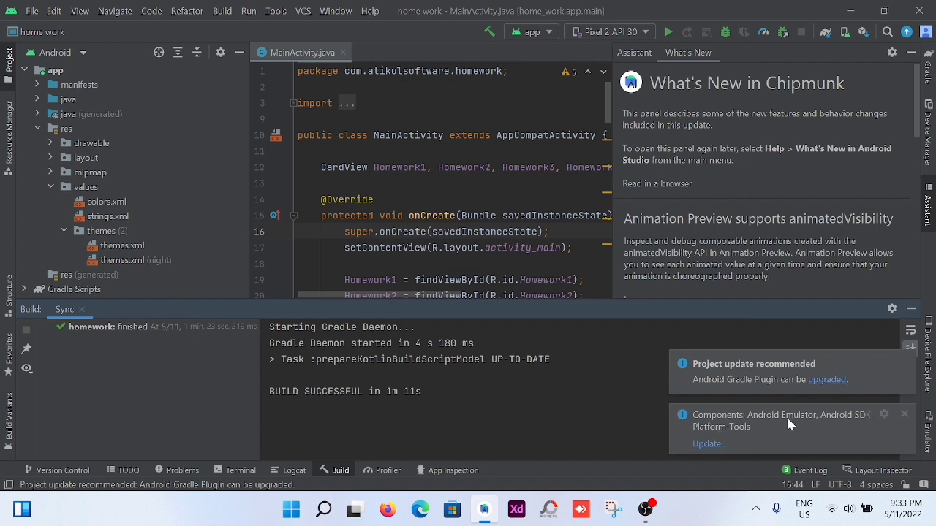
click(904, 416)
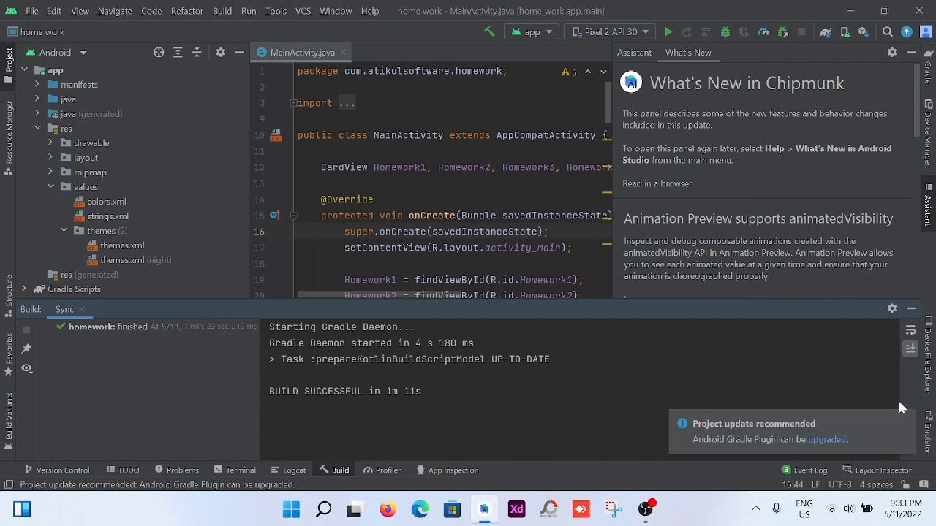
click(905, 421)
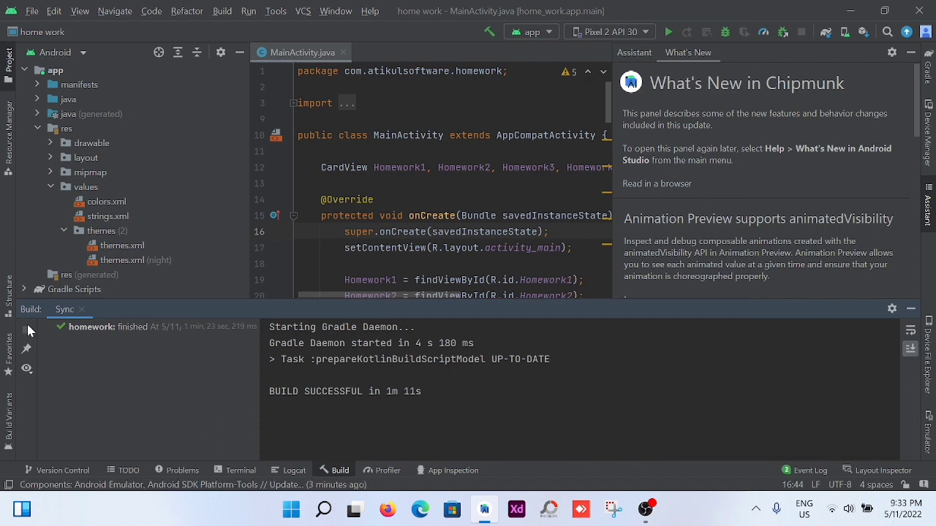
drag(421, 391, 285, 391)
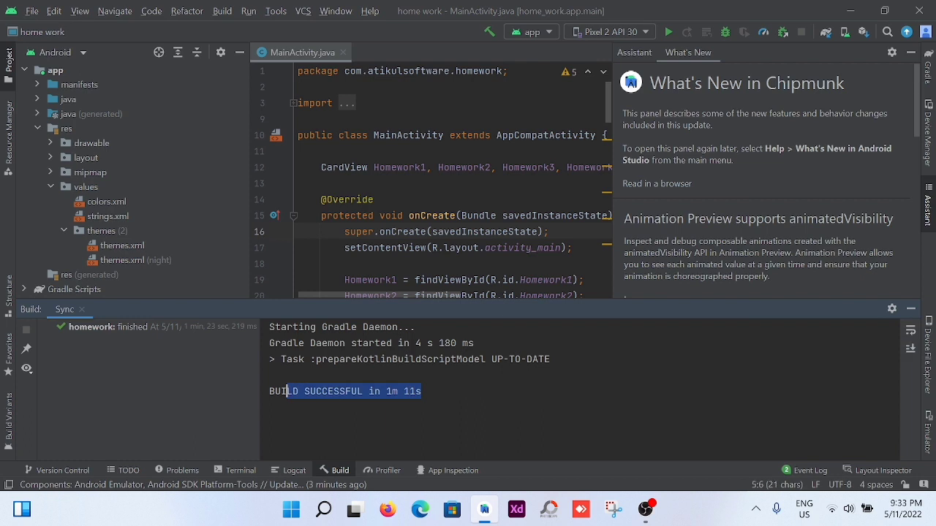
click(298, 391)
click(910, 312)
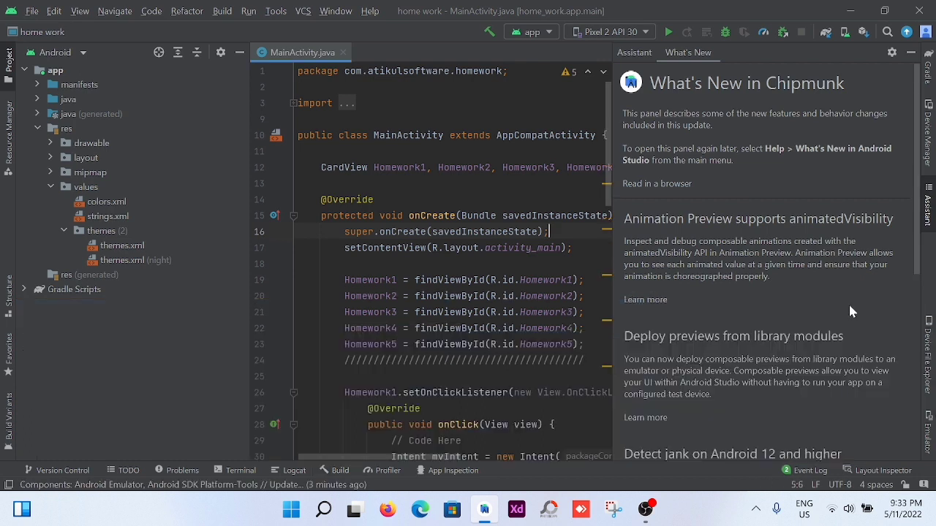
Read through the What's New in Chipmunk notes and hide them to free the editor space
scroll(725, 172, down, 5)
scroll(725, 177, down, 6)
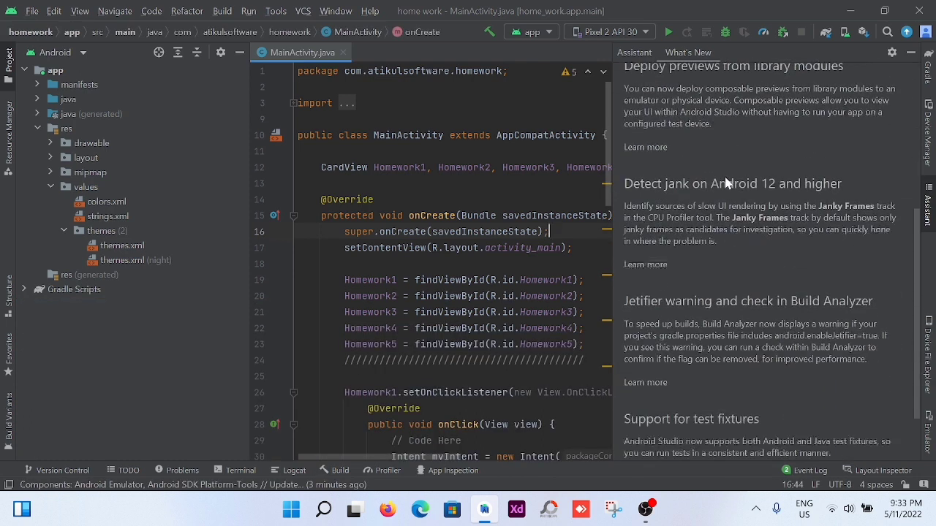
scroll(724, 174, up, 4)
scroll(728, 168, up, 8)
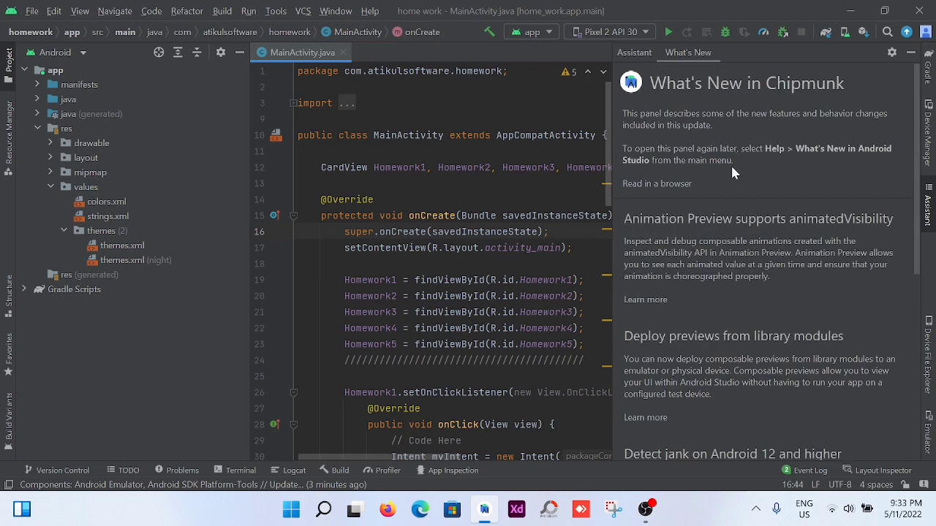
click(910, 51)
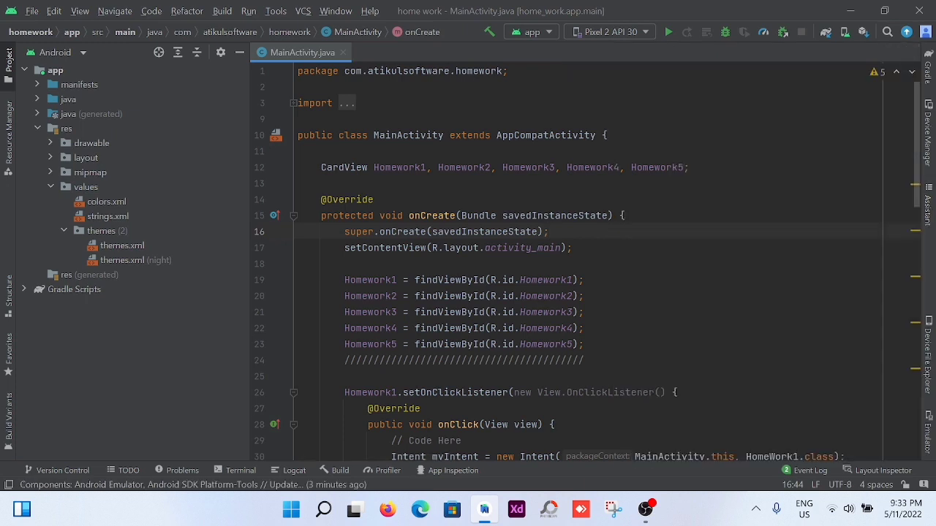
Verify the Android Studio version and build details after the update and dismiss the information window
click(370, 11)
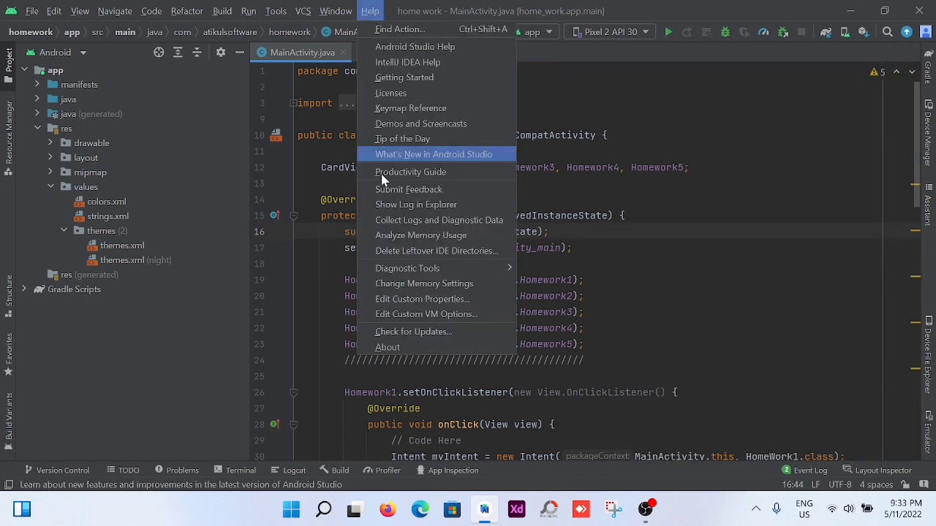
click(388, 347)
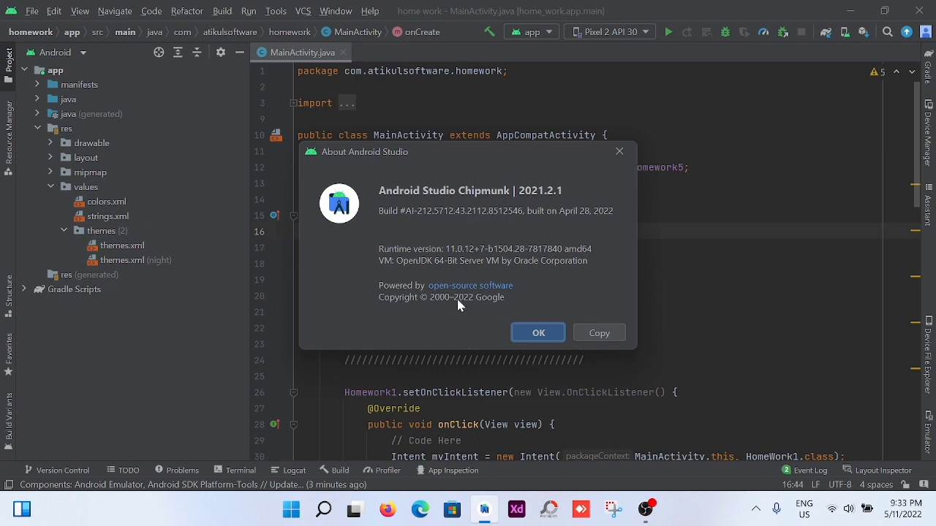
click(539, 334)
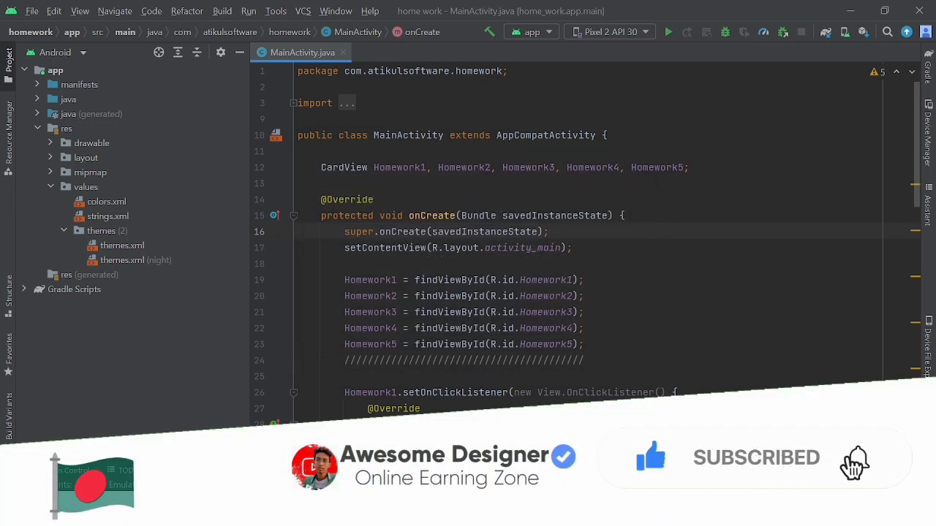
scroll(539, 335, down, 3)
scroll(539, 335, up, 3)
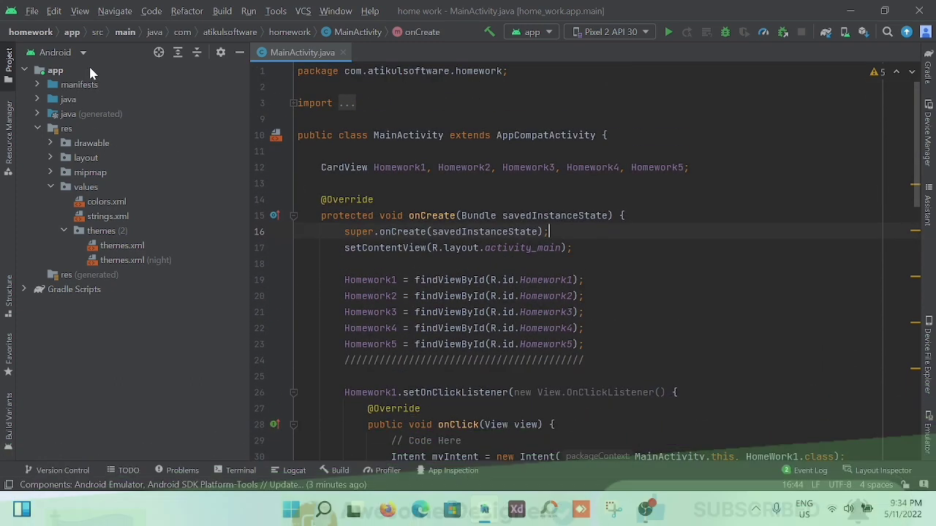
Collapse the app module in the project tree and close the current project
double_click(82, 69)
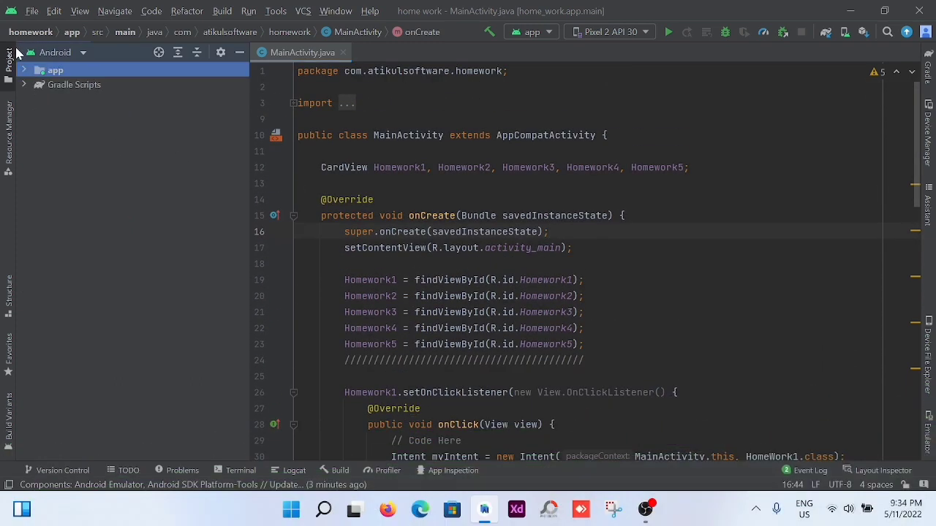
click(31, 12)
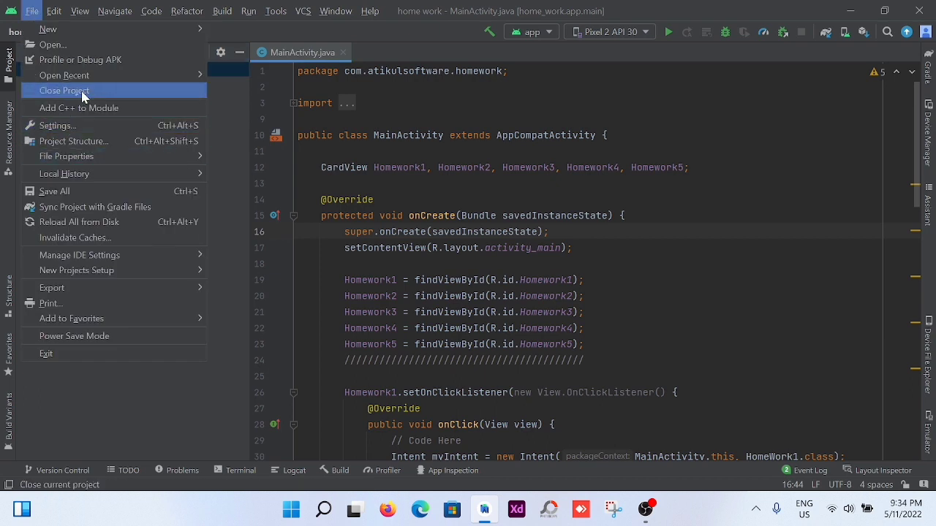